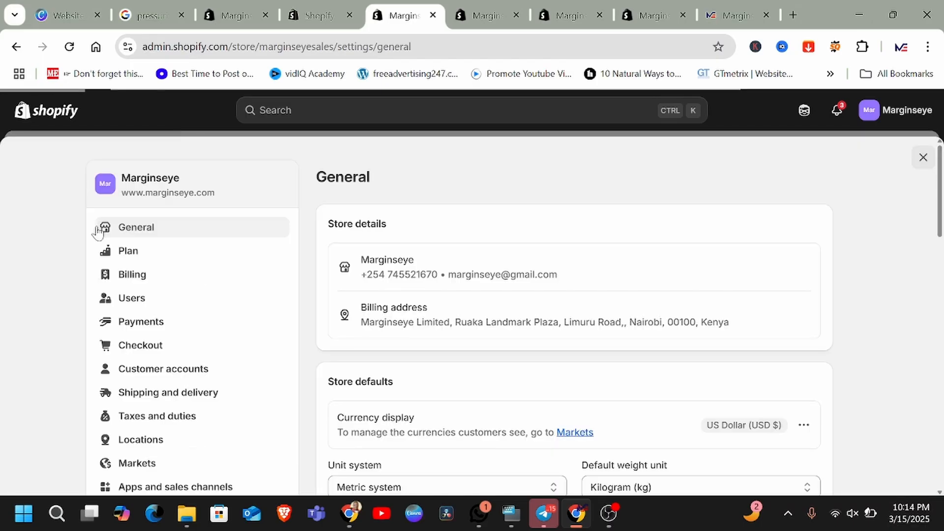
# - Open the Checkout settings and review the customer contact method and customer information options, including name, company, address and phone requirements
pyautogui.click(126, 348)
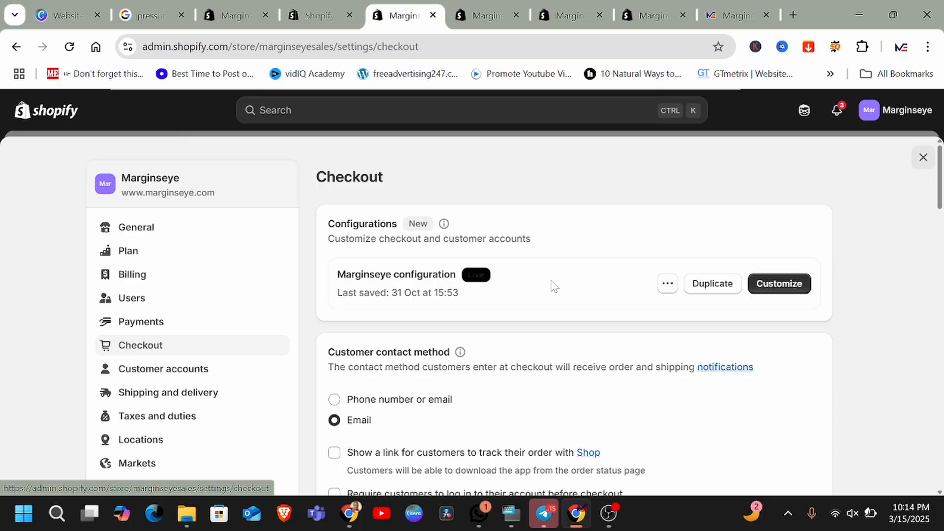
pyautogui.scroll(-1, 590, 288)
pyautogui.scroll(-3, 590, 288)
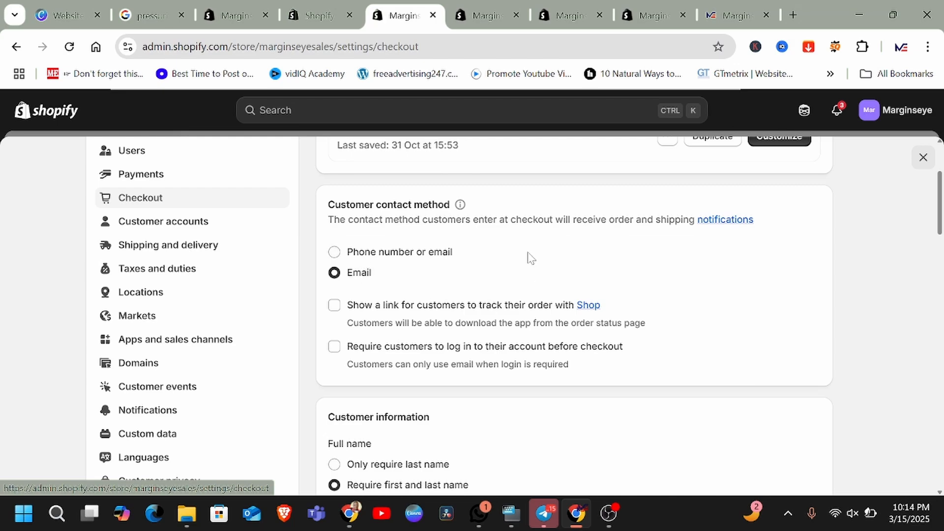
pyautogui.scroll(-2, 512, 261)
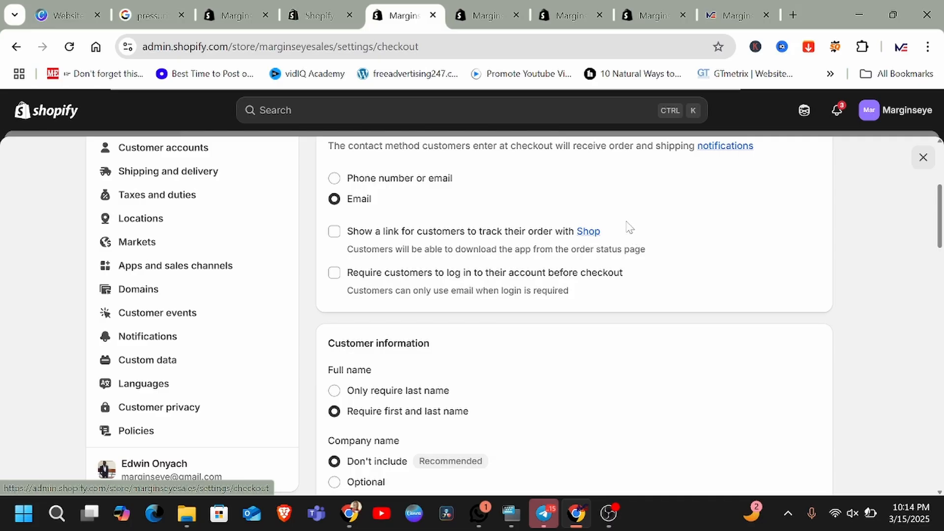
pyautogui.scroll(-5, 462, 253)
pyautogui.scroll(3, 463, 253)
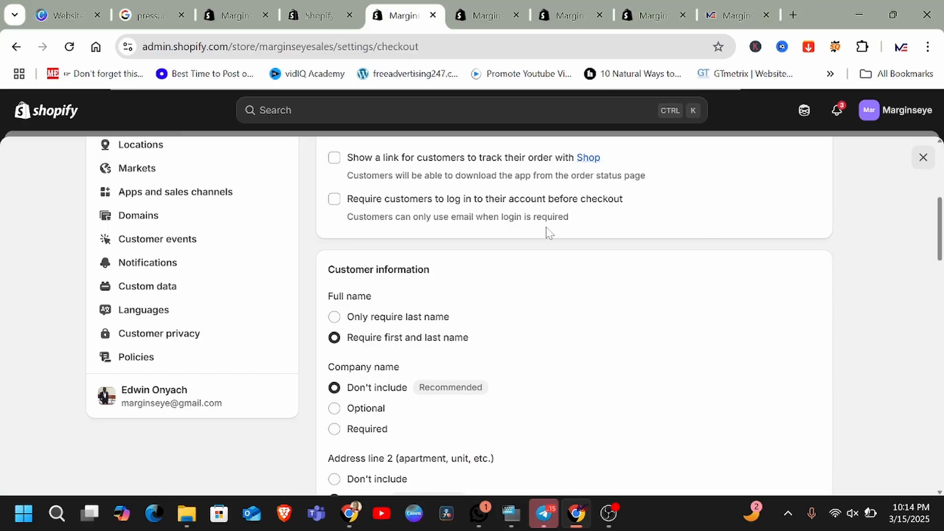
pyautogui.scroll(-1, 528, 240)
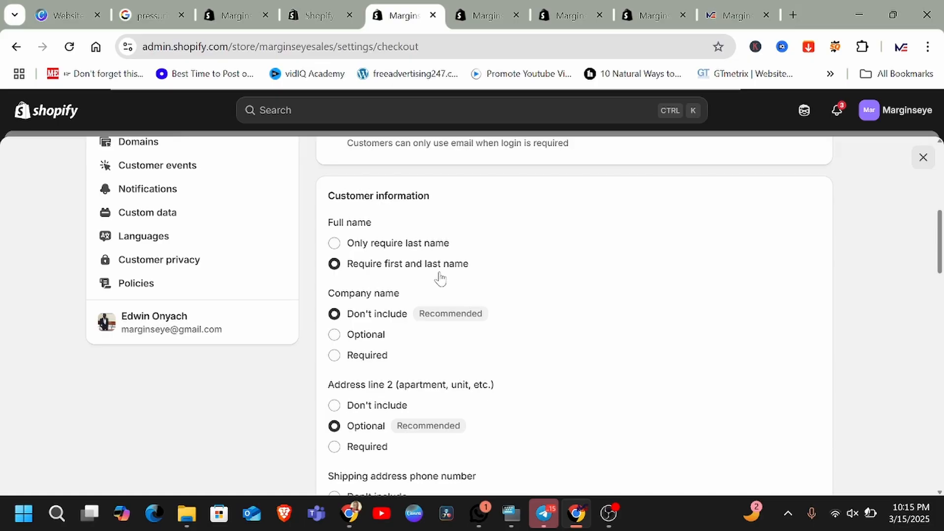
pyautogui.scroll(-1, 432, 268)
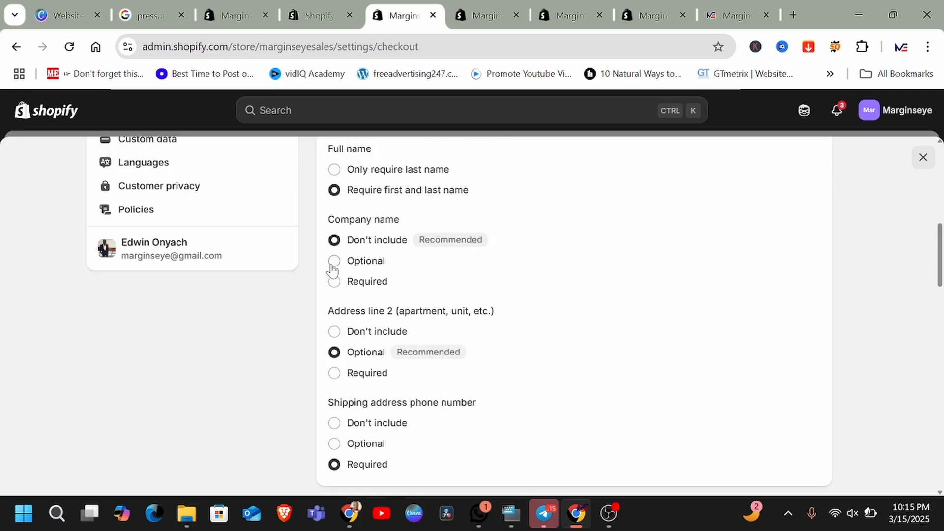
pyautogui.scroll(-1, 590, 265)
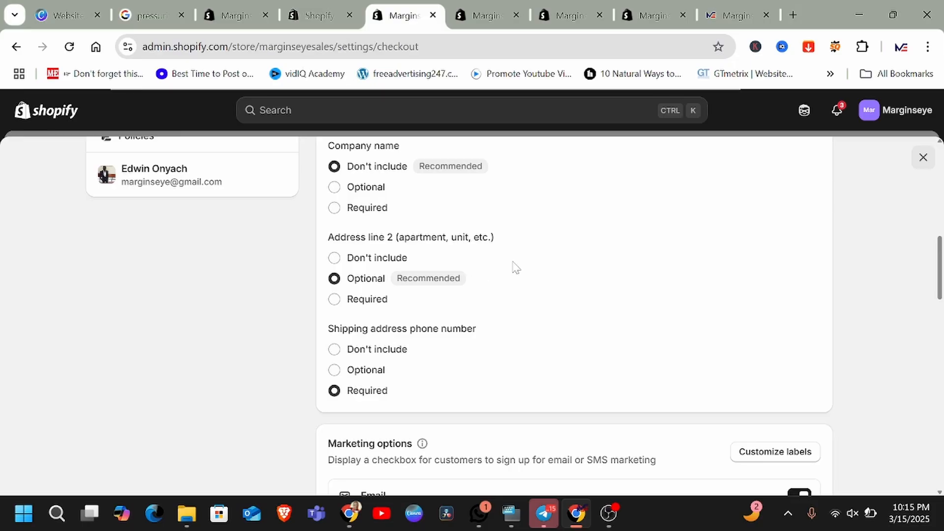
pyautogui.scroll(-2, 484, 324)
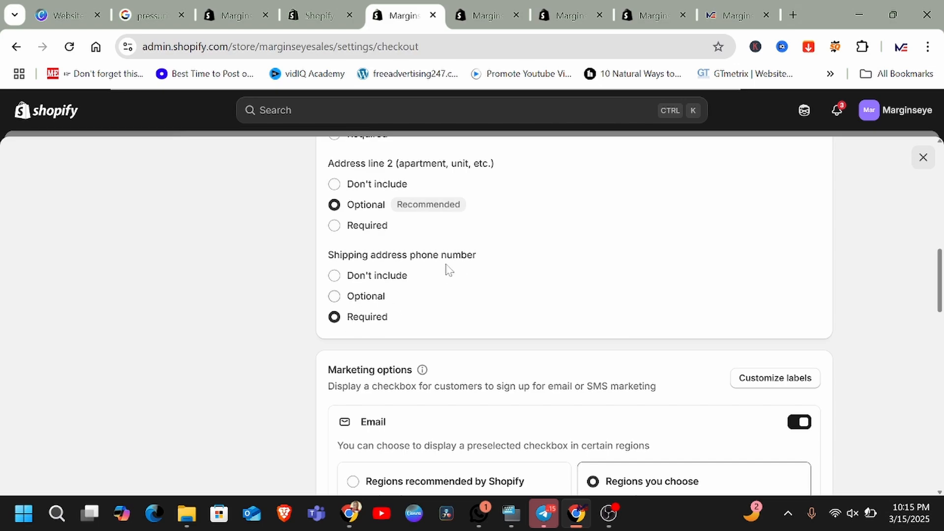
# - Review the marketing options for email and SMS sign-up and the tipping presets in the Checkout settings
pyautogui.scroll(-3, 553, 238)
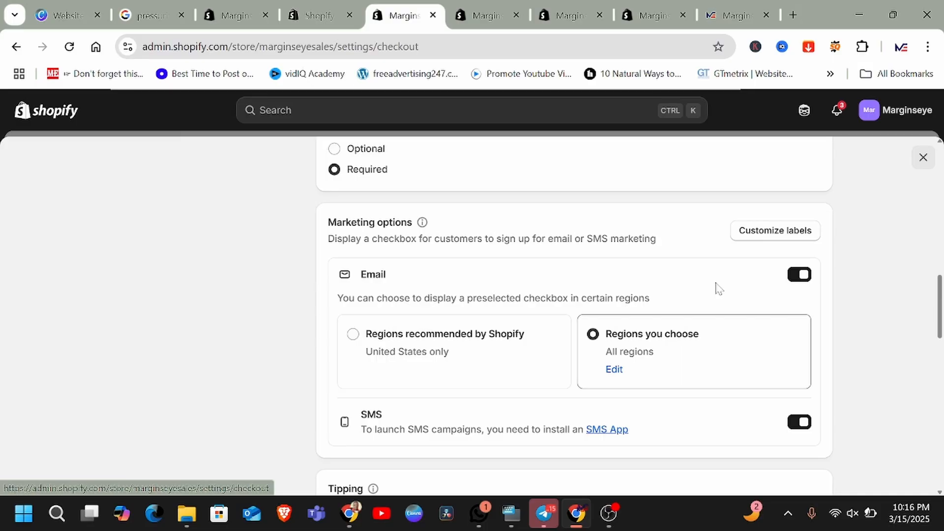
pyautogui.scroll(-2, 482, 301)
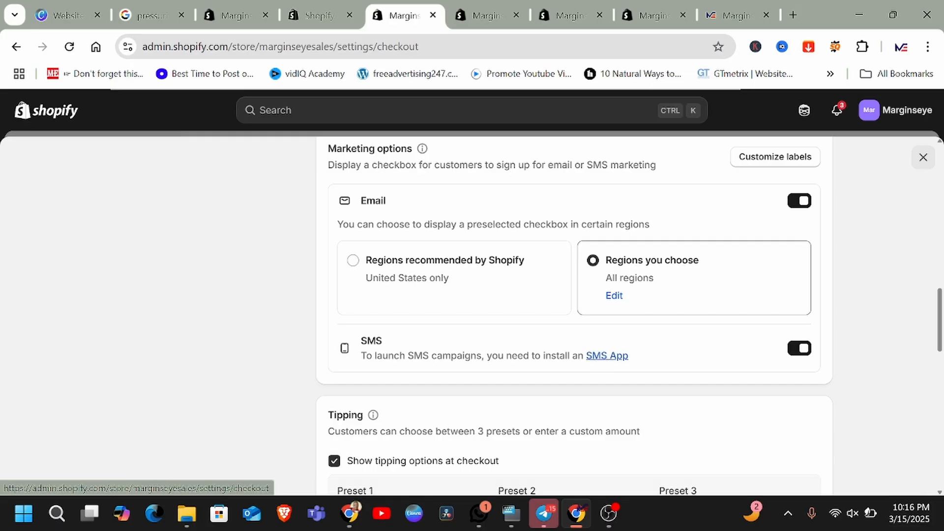
pyautogui.scroll(-2, 453, 350)
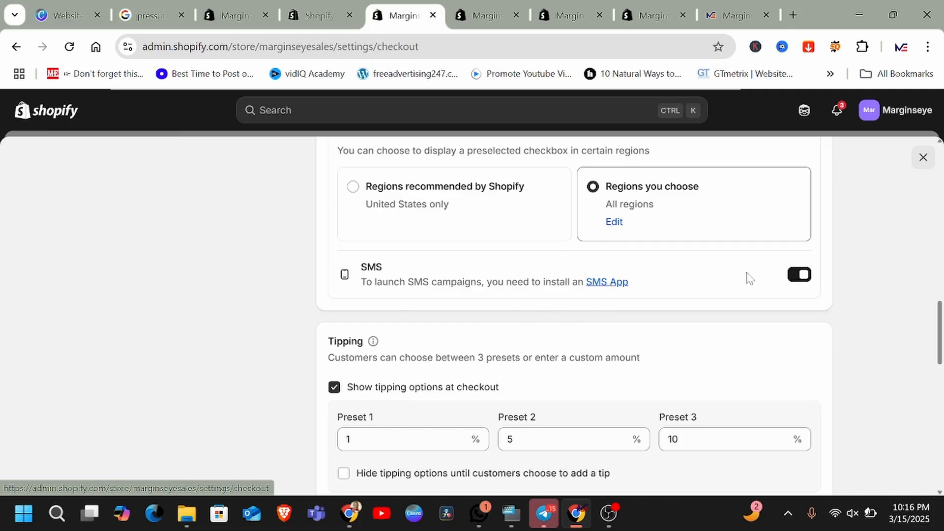
pyautogui.scroll(-2, 428, 258)
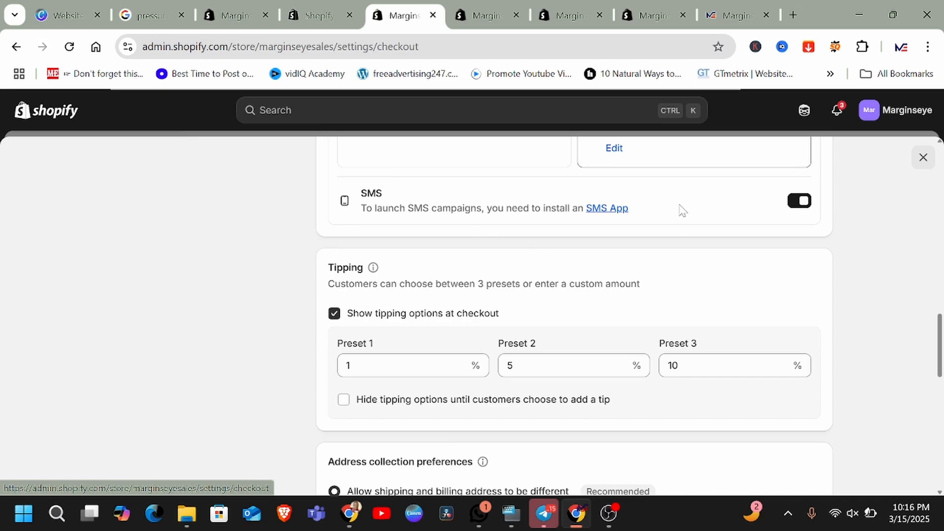
pyautogui.scroll(-2, 680, 213)
pyautogui.scroll(-1, 672, 261)
pyautogui.scroll(2, 672, 262)
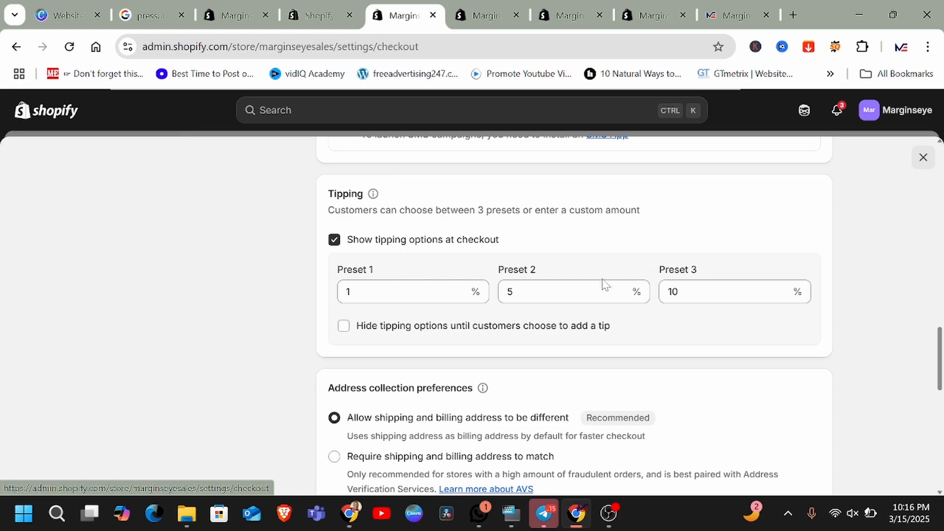
# - Examine the address collection preferences, checkout language, checkout rules and order status page scripts sections
pyautogui.scroll(-3, 558, 317)
pyautogui.scroll(-1, 521, 307)
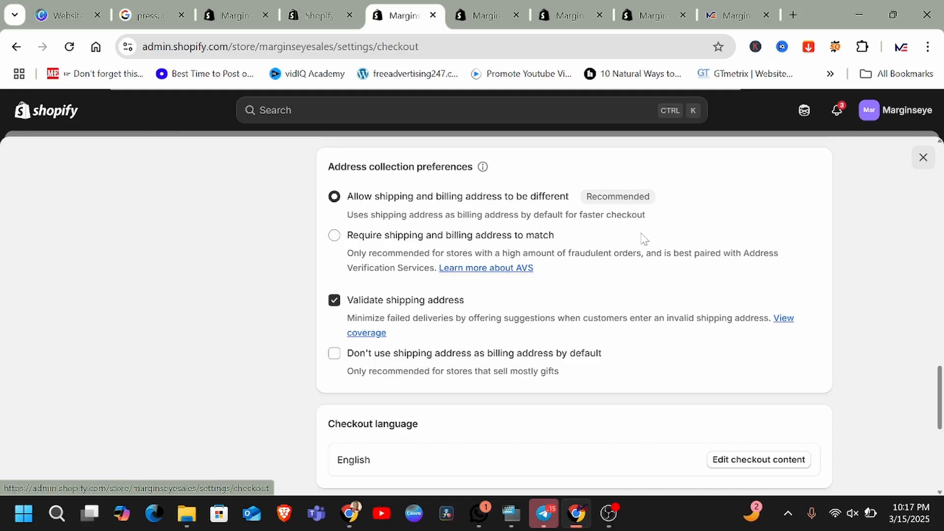
pyautogui.scroll(-3, 615, 238)
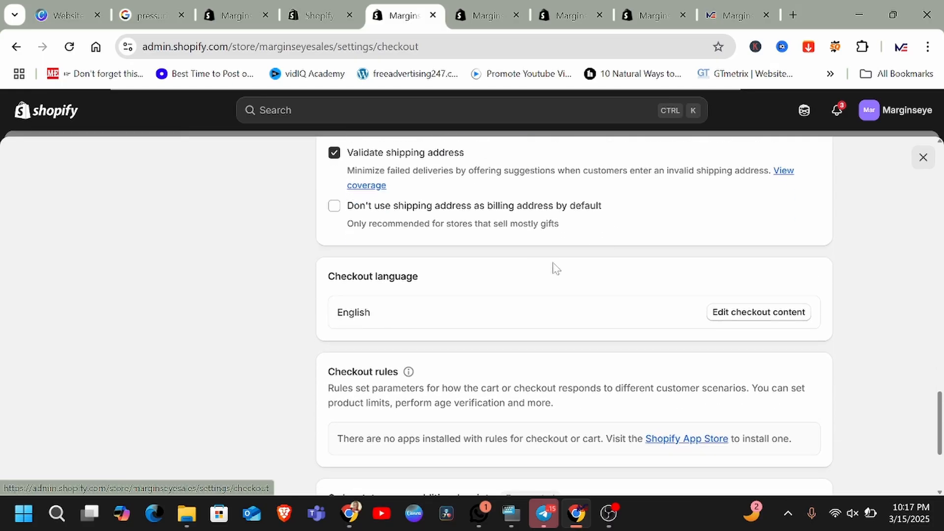
pyautogui.scroll(2, 556, 268)
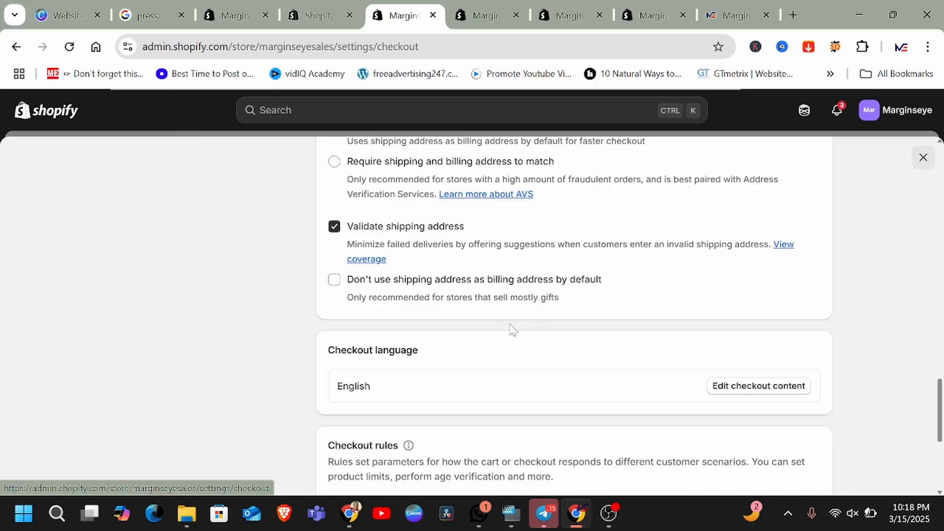
pyautogui.scroll(-3, 512, 329)
pyautogui.scroll(2, 497, 352)
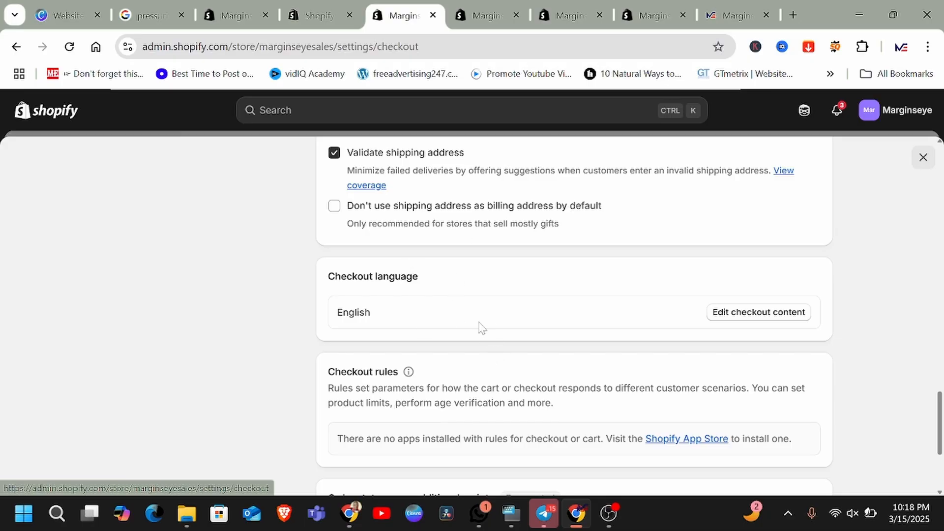
pyautogui.scroll(-2, 466, 305)
pyautogui.scroll(-2, 466, 304)
pyautogui.scroll(2, 600, 263)
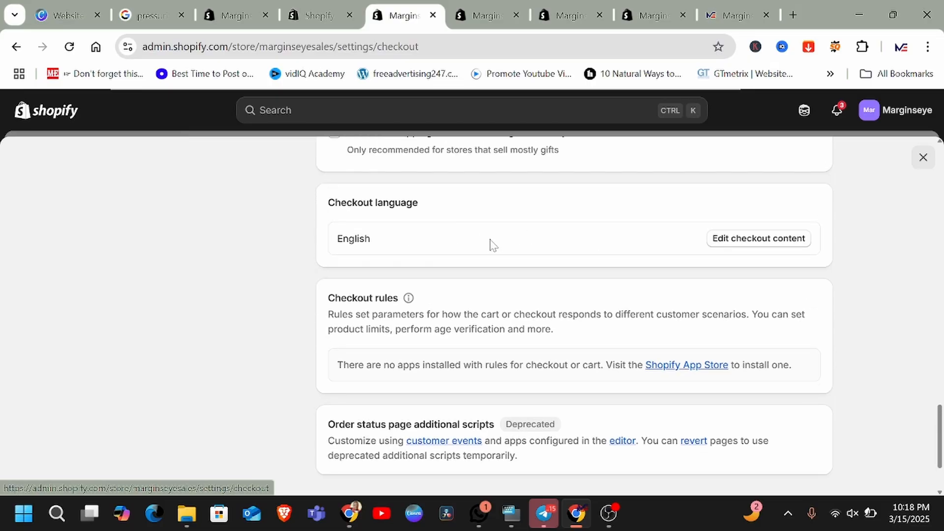
pyautogui.scroll(-2, 497, 209)
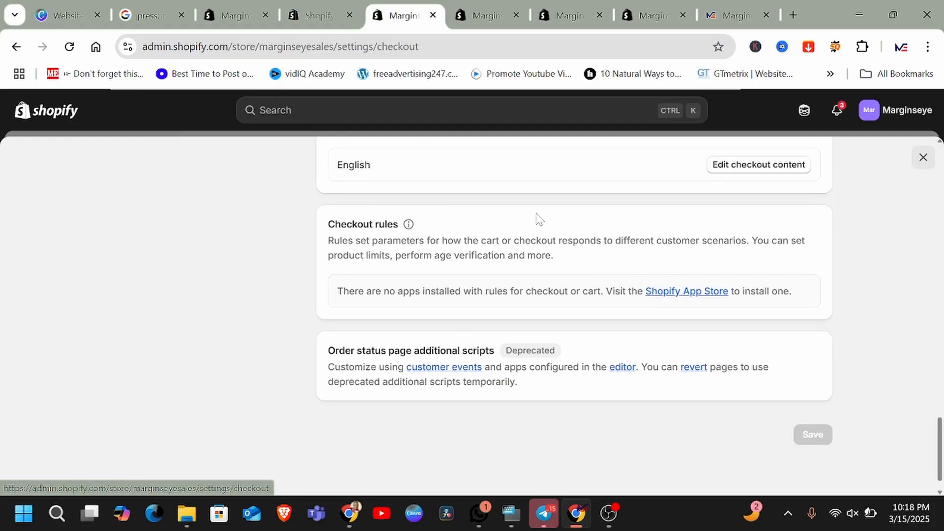
pyautogui.scroll(-1, 539, 218)
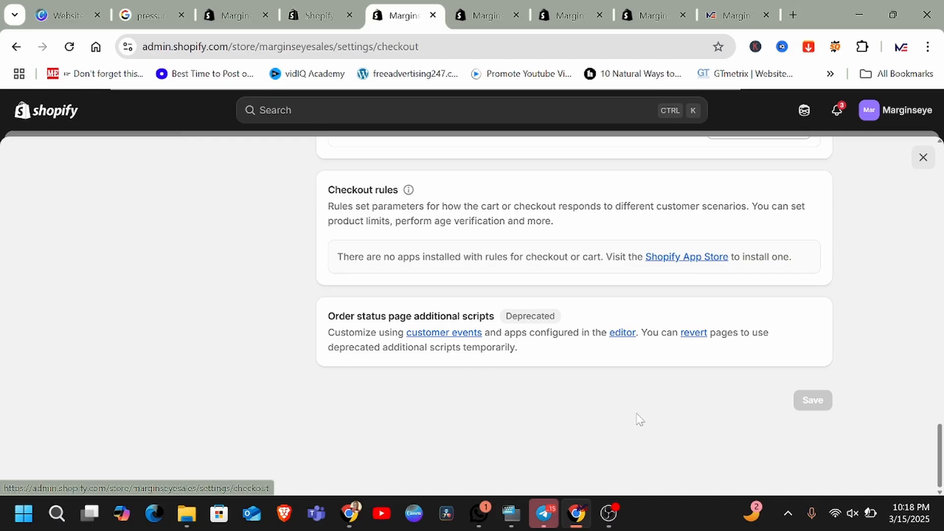
# - Open the live Marginseye configuration for customization in the checkout editor
pyautogui.scroll(5, 651, 318)
pyautogui.scroll(10, 650, 317)
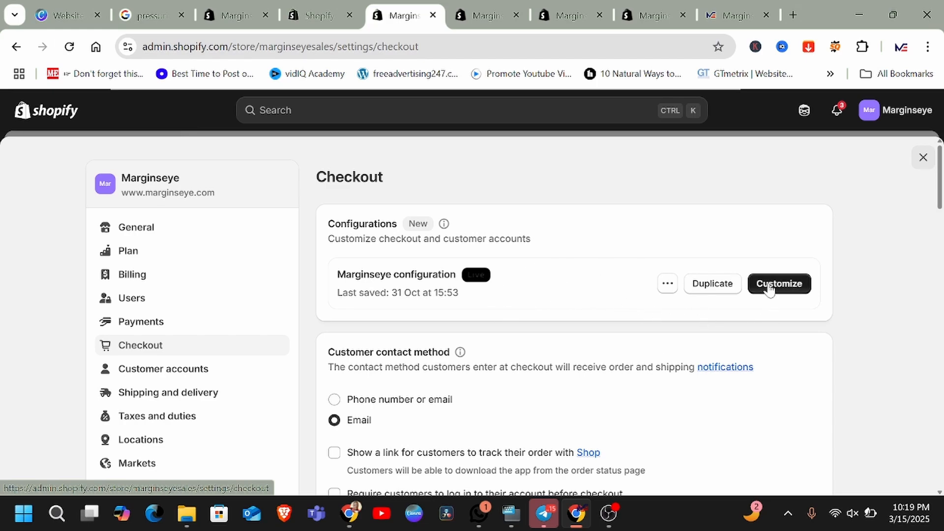
pyautogui.scroll(-2, 769, 291)
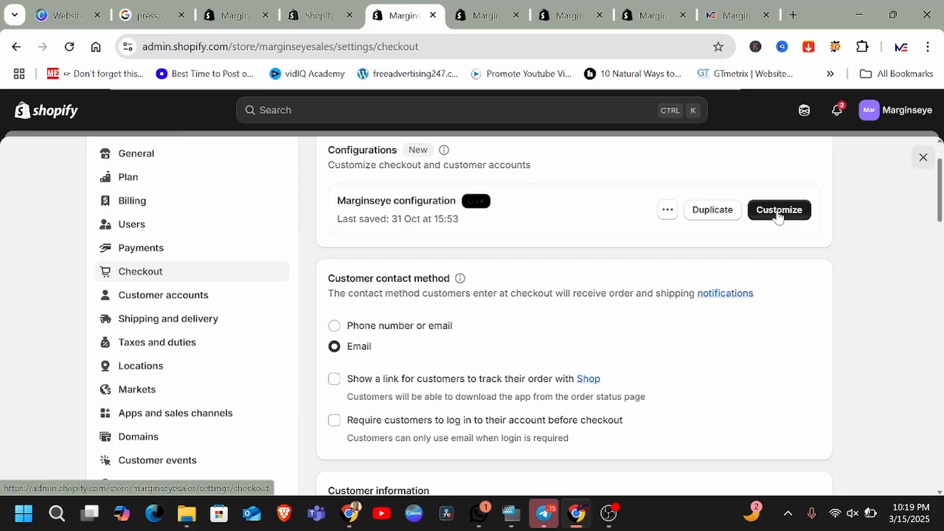
pyautogui.click(777, 214)
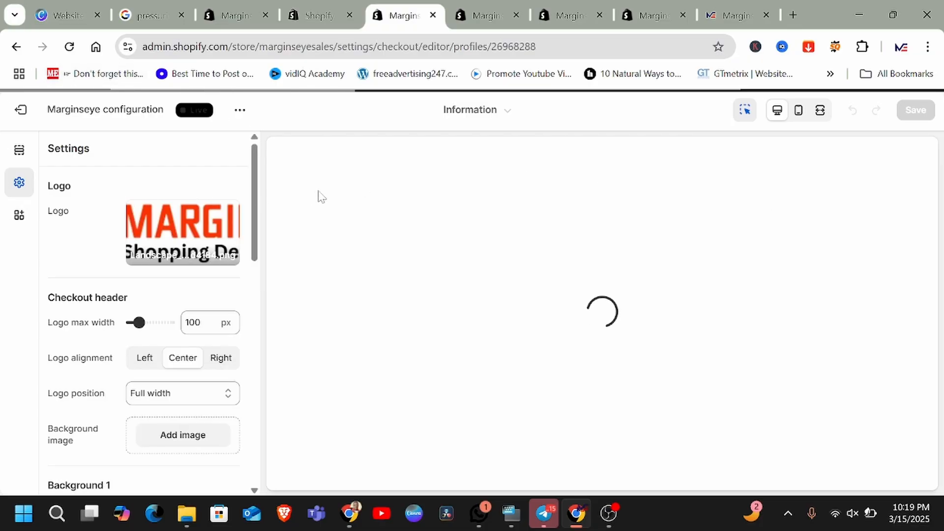
# - Examine the editor's logo, header, background, color and typography settings and the one-page and three-page checkout layout choices
pyautogui.moveTo(173, 245)
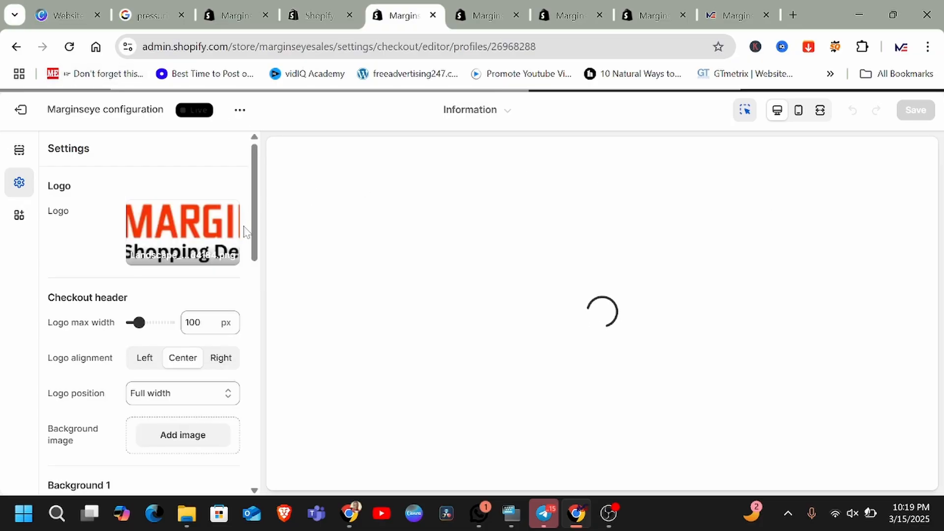
pyautogui.scroll(-3, 242, 212)
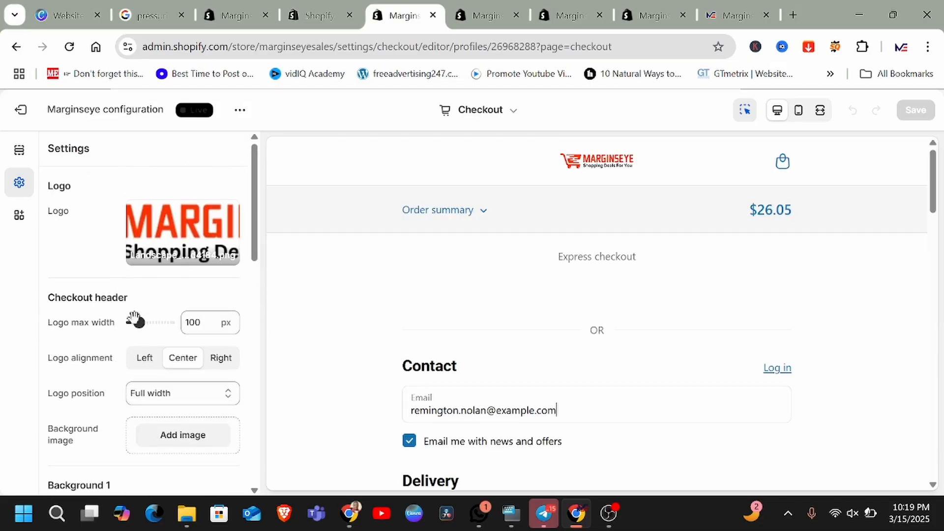
pyautogui.scroll(-3, 238, 331)
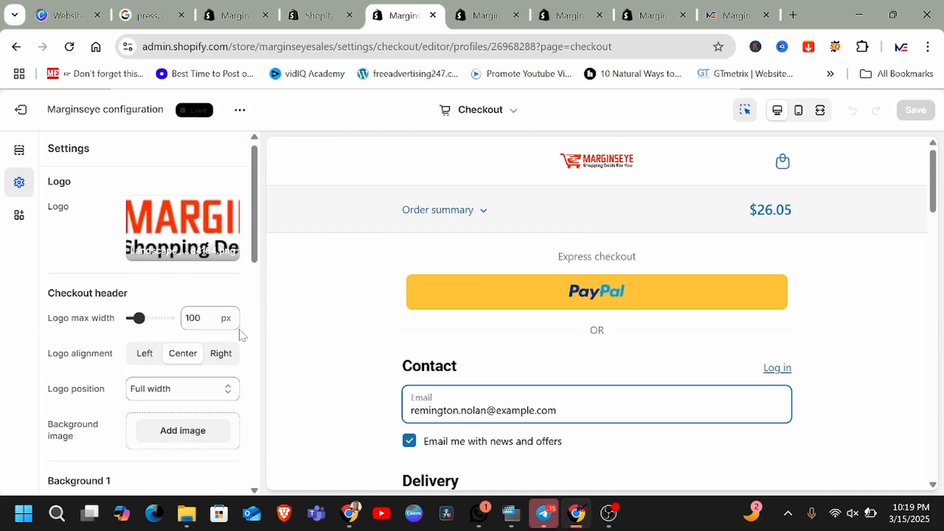
pyautogui.scroll(-4, 173, 352)
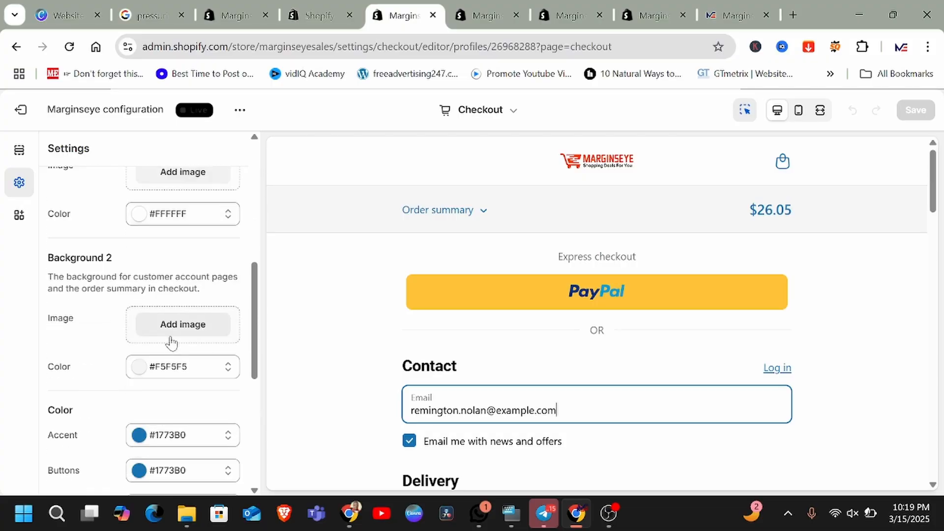
pyautogui.scroll(-6, 180, 318)
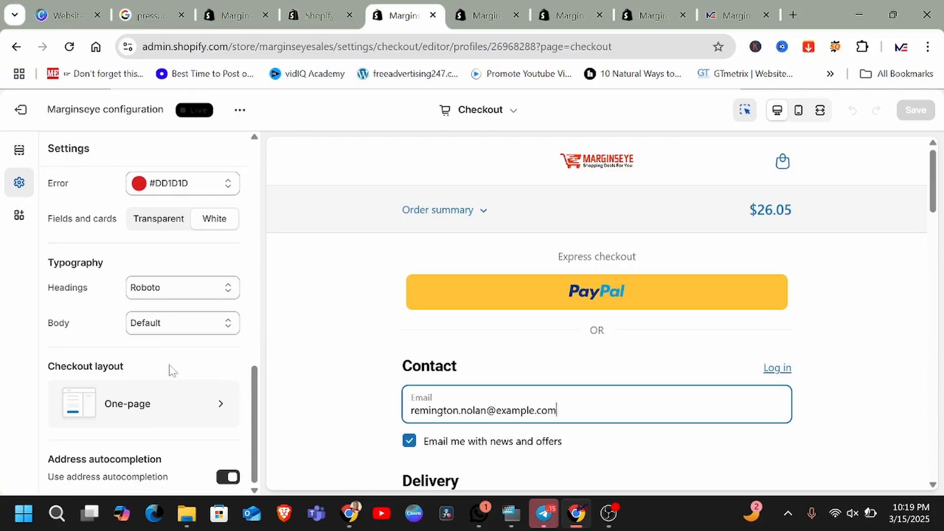
pyautogui.click(219, 405)
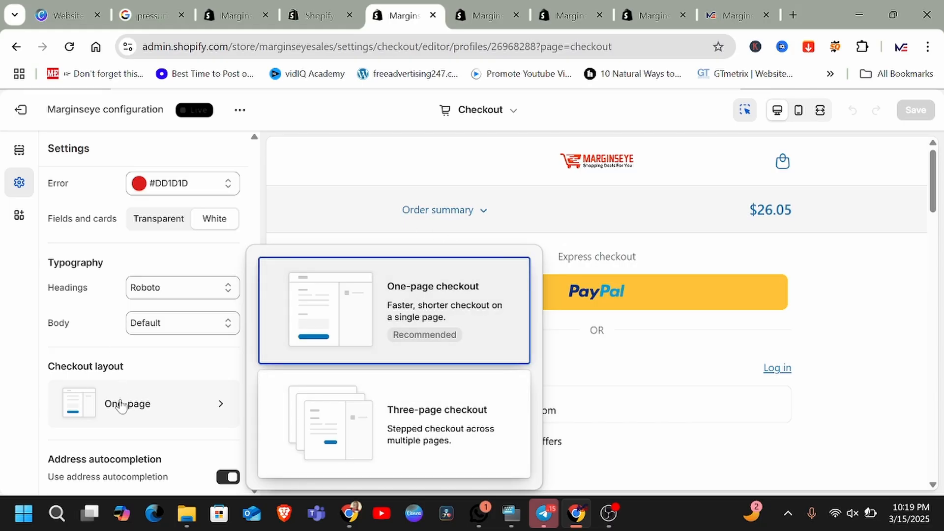
pyautogui.scroll(12, 122, 405)
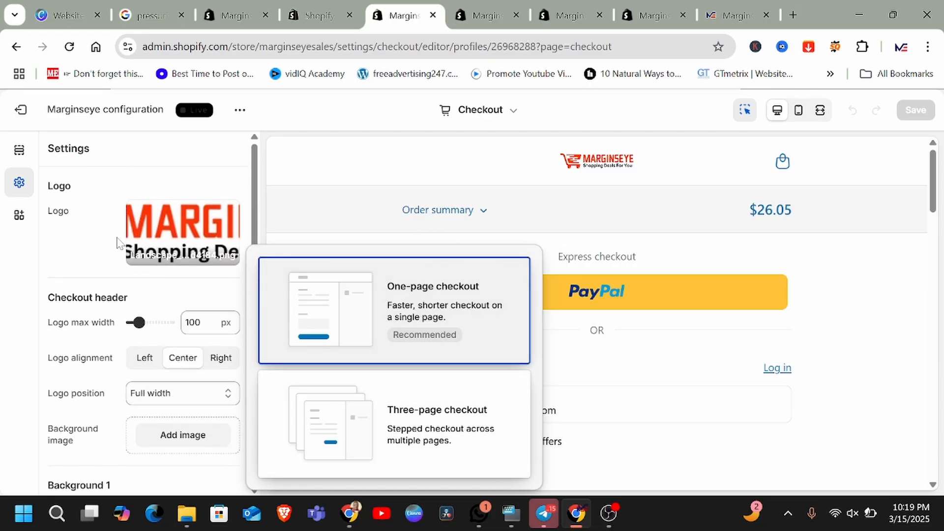
pyautogui.scroll(-1, 117, 393)
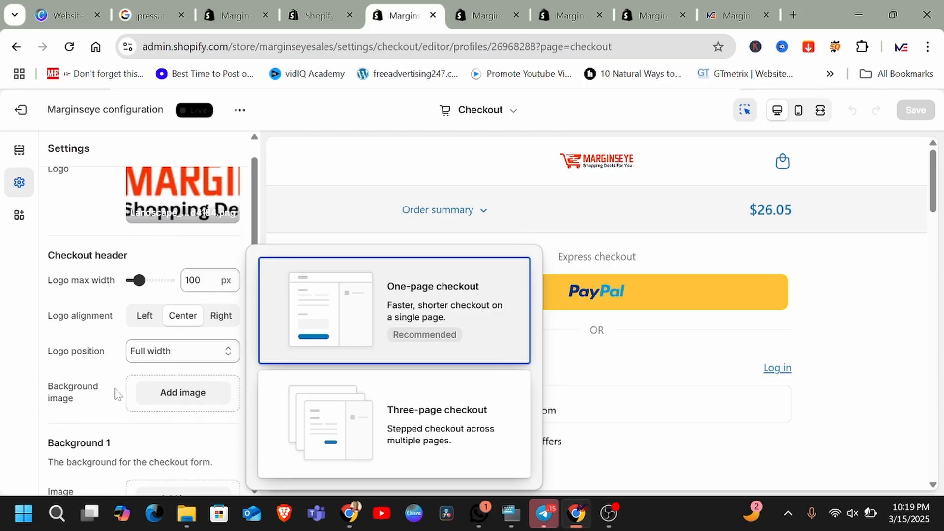
pyautogui.scroll(-8, 117, 394)
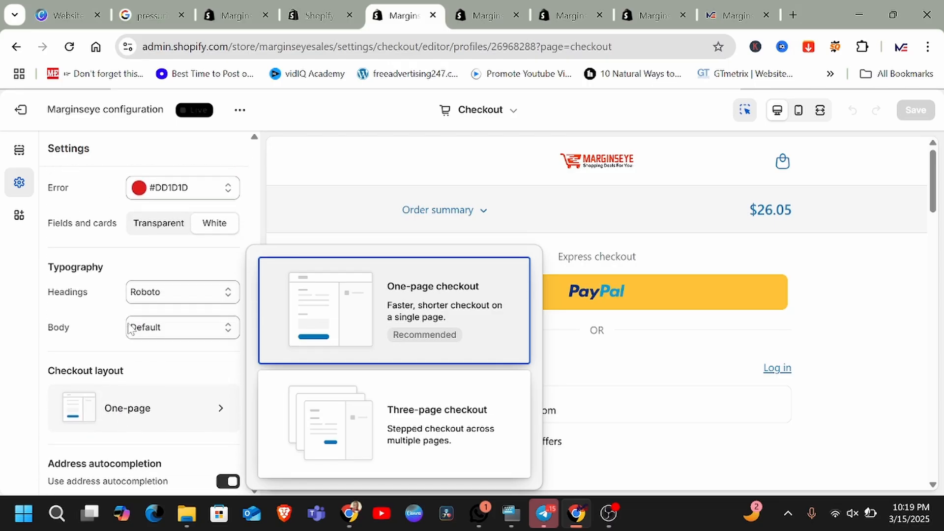
pyautogui.scroll(8, 129, 329)
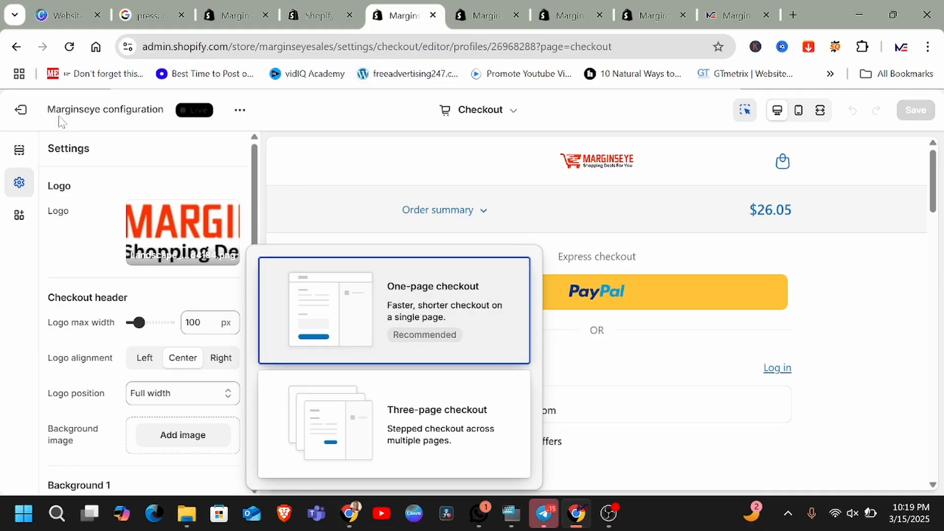
# - Leave the checkout editor and close the store settings to return to the admin home page
pyautogui.click(19, 110)
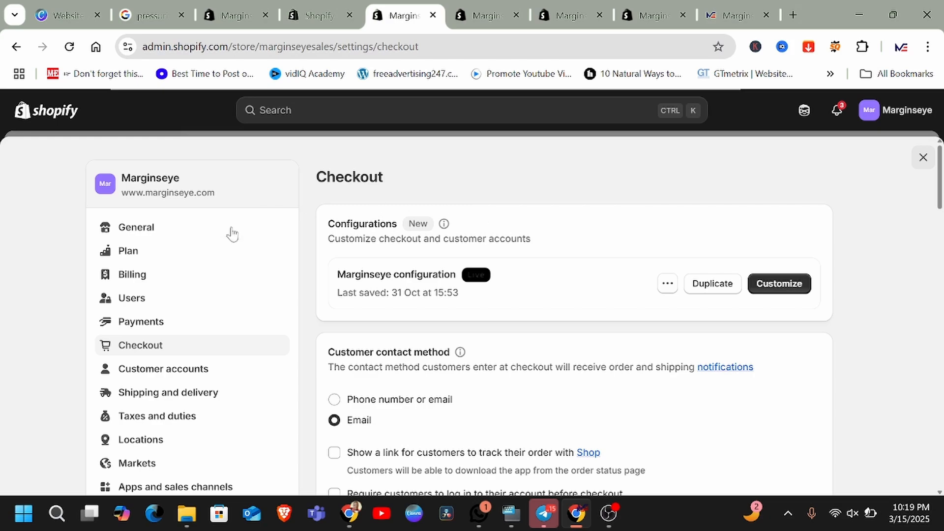
pyautogui.click(921, 158)
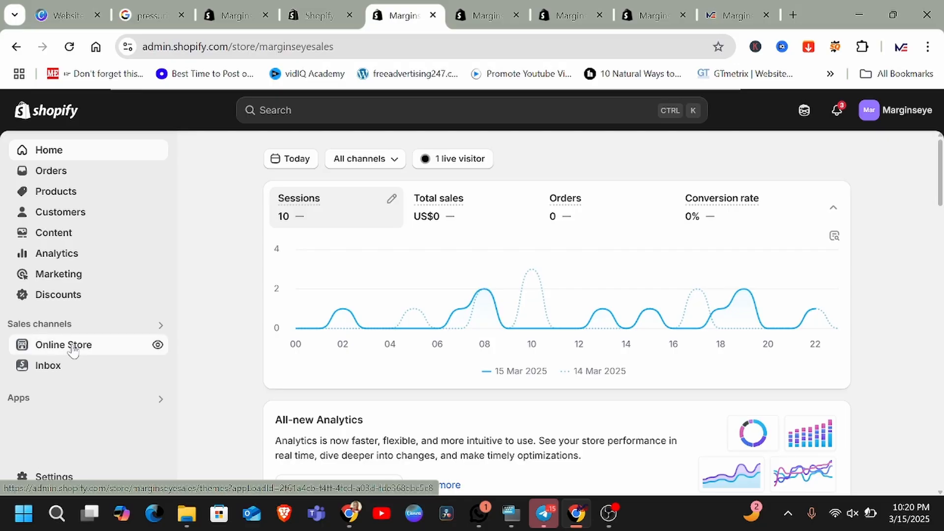
# - Open the current Debut theme of the online store for customization in the theme editor
pyautogui.click(72, 346)
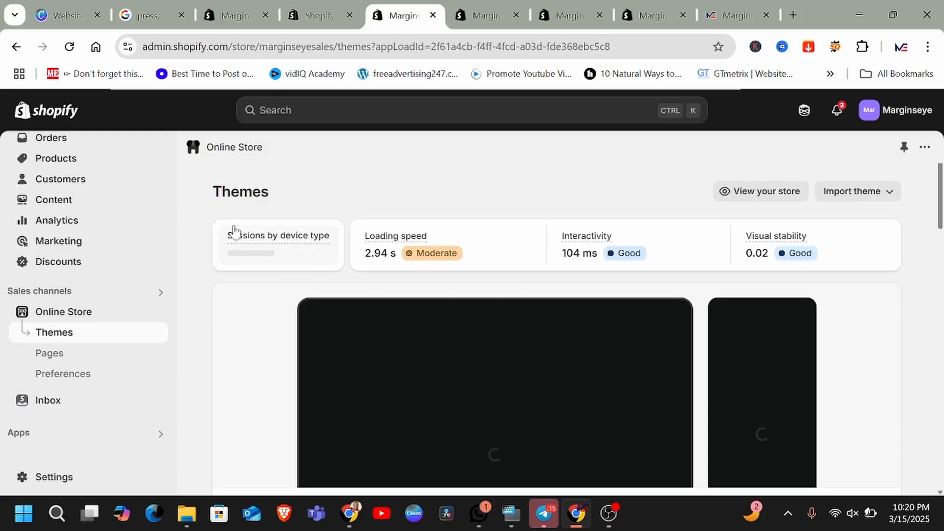
pyautogui.scroll(-3, 570, 283)
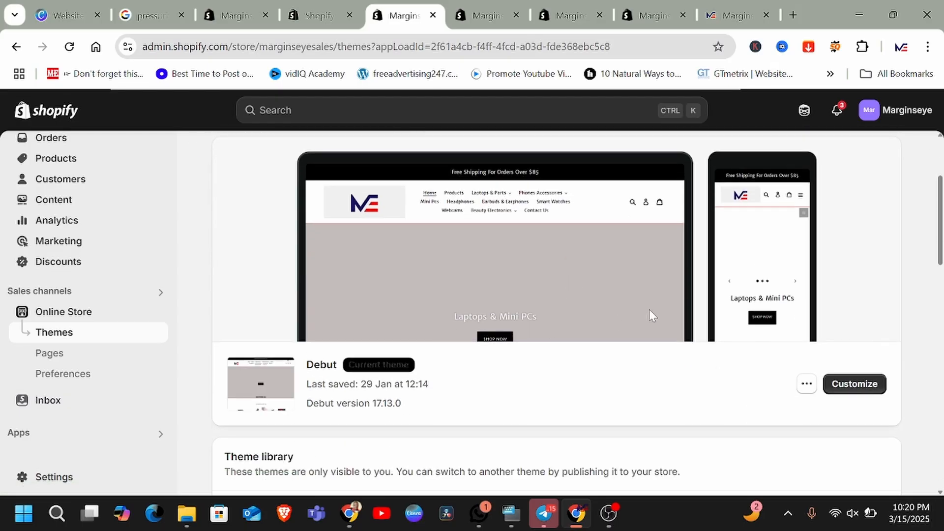
pyautogui.scroll(-2, 649, 310)
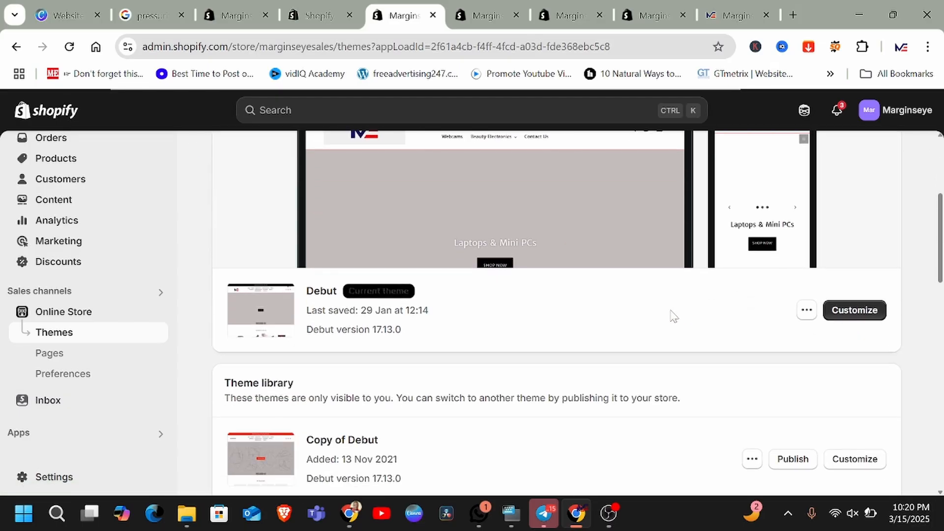
pyautogui.click(867, 312)
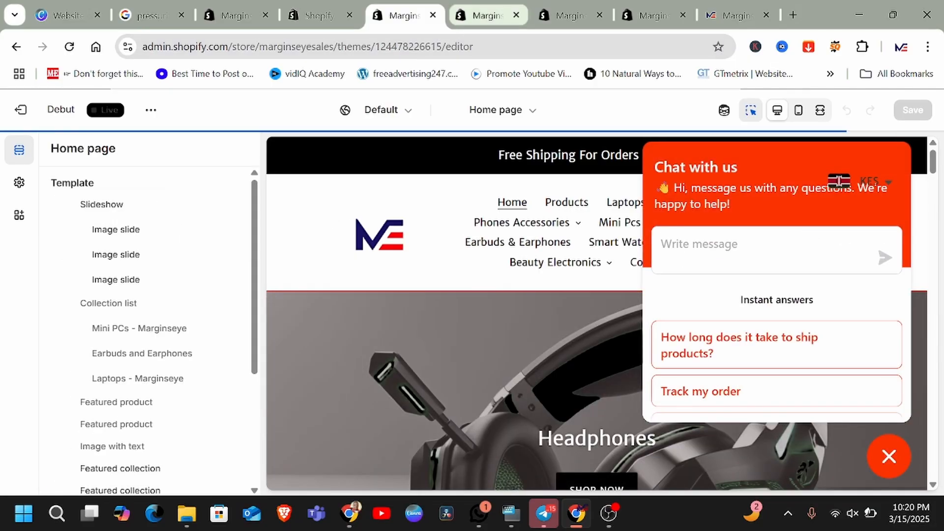
# - Switch the theme editor from the home page to the checkout and customer accounts page
pyautogui.click(540, 117)
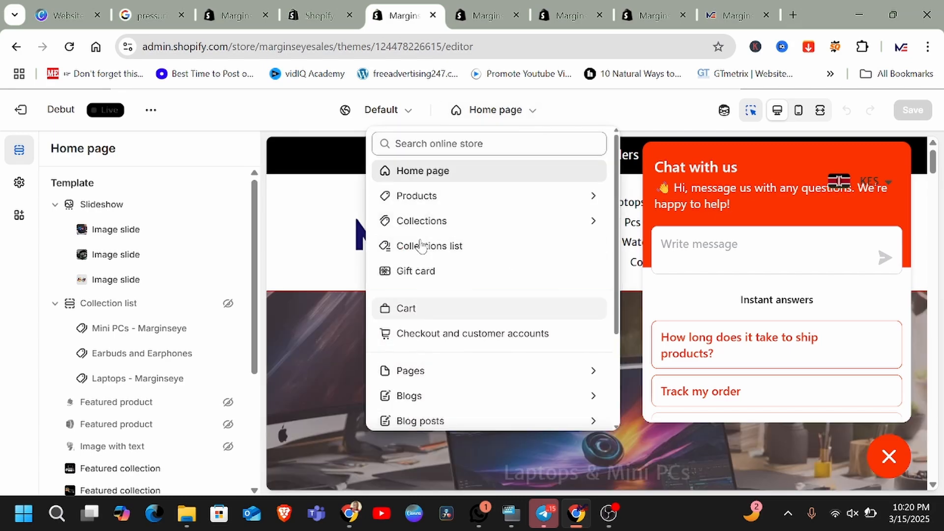
pyautogui.scroll(-2, 433, 290)
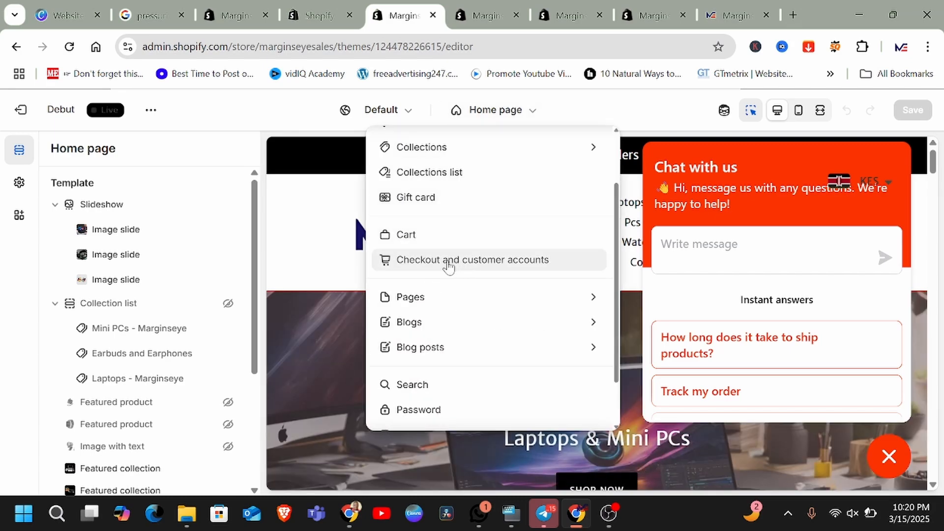
pyautogui.click(392, 266)
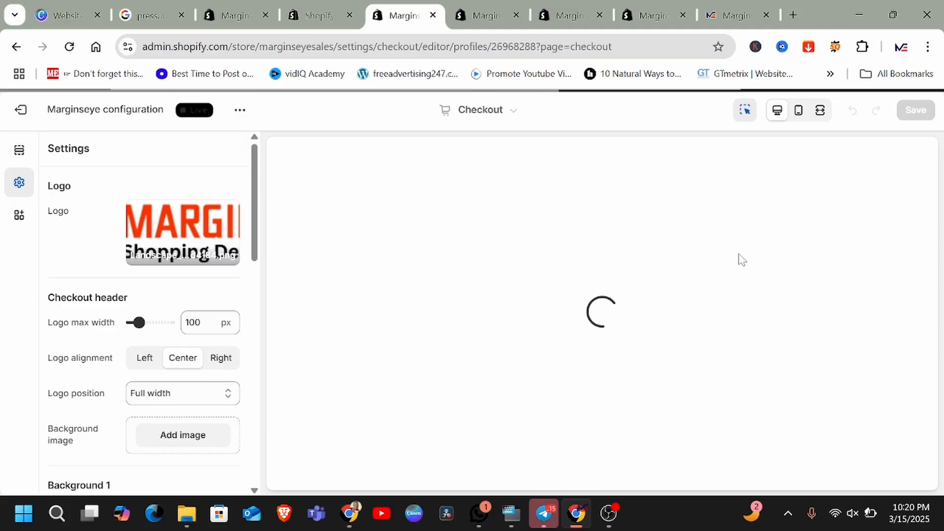
# - Examine the checkout editor's logo, background, color, typography and layout settings, and the contact and delivery sections of the checkout preview
pyautogui.scroll(-7, 113, 334)
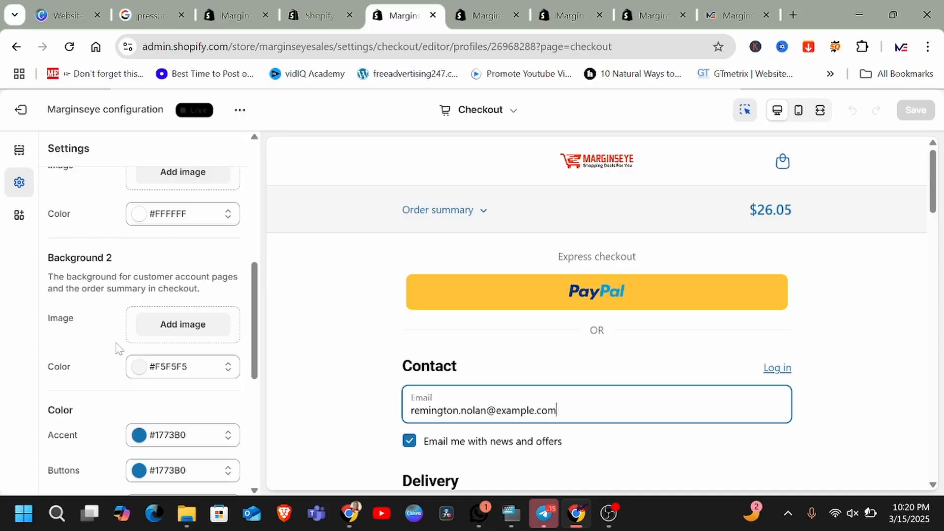
pyautogui.scroll(-6, 118, 348)
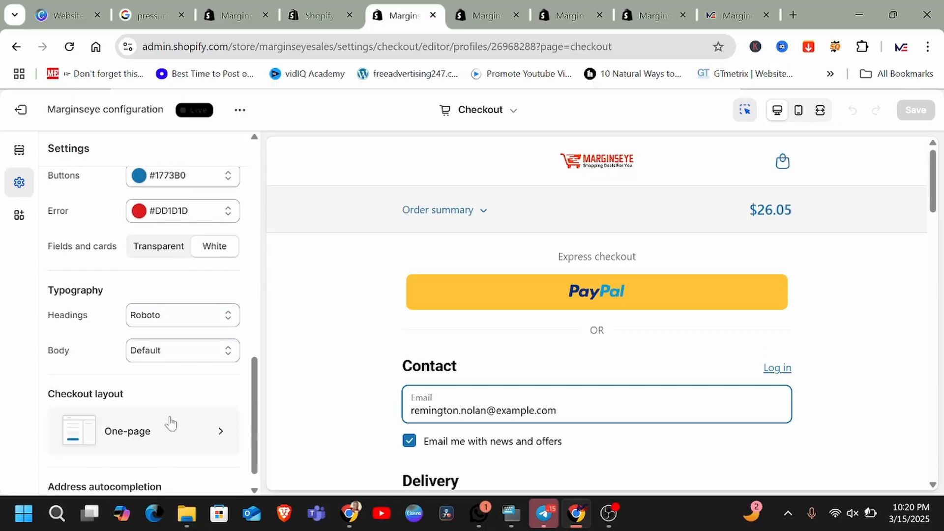
pyautogui.scroll(3, 171, 423)
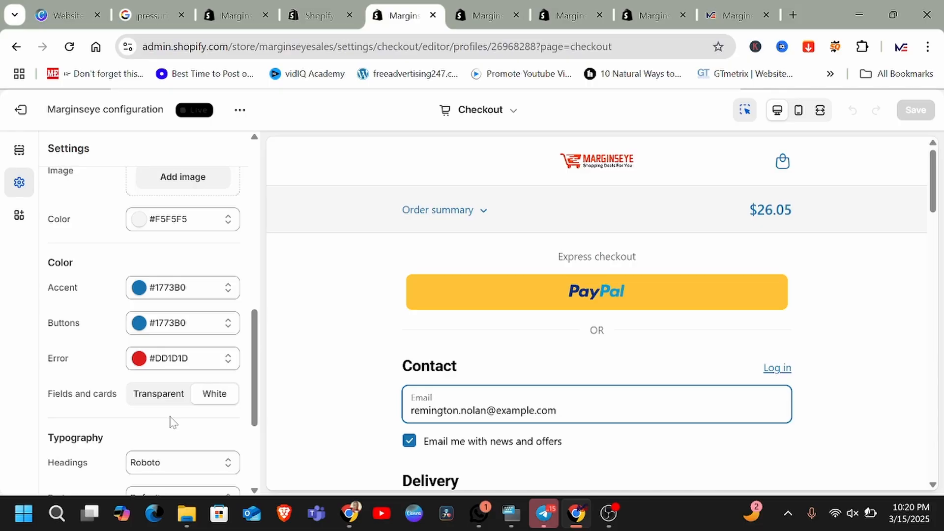
pyautogui.scroll(5, 171, 423)
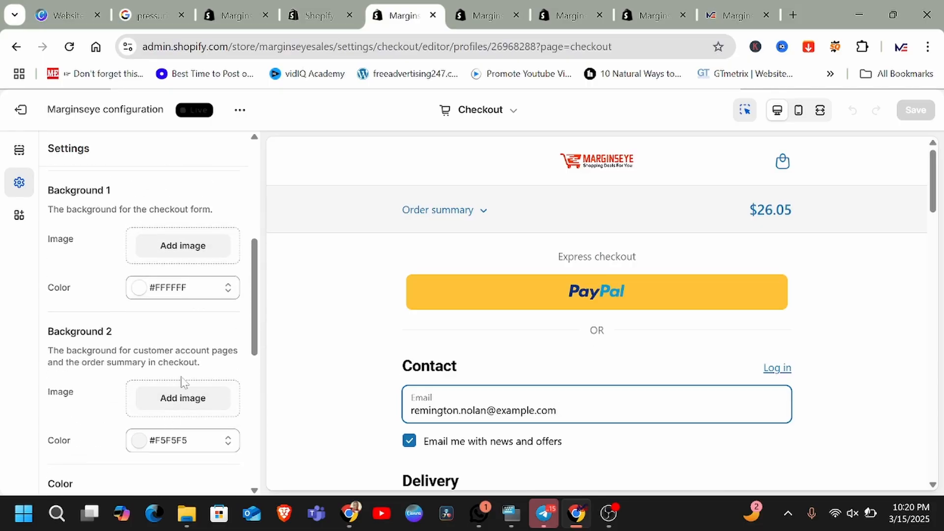
pyautogui.scroll(5, 182, 381)
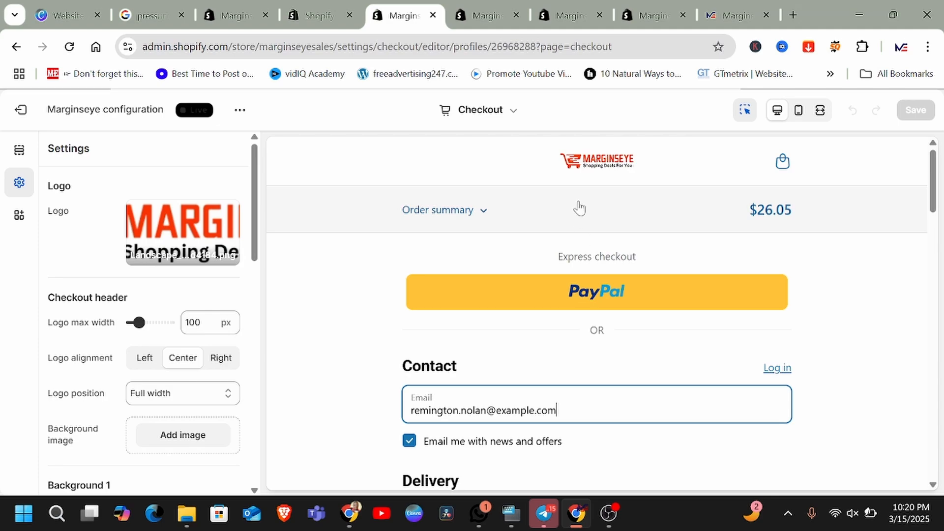
pyautogui.scroll(-7, 683, 207)
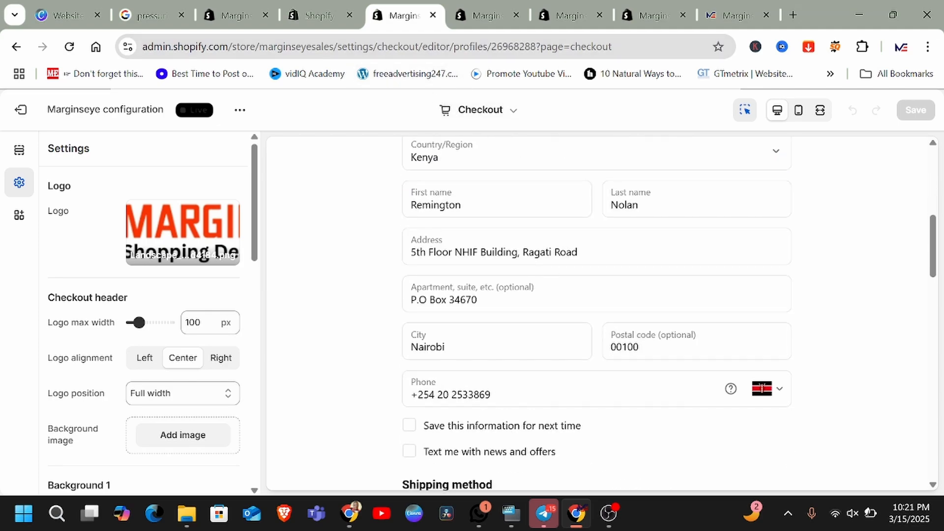
pyautogui.scroll(6, 608, 238)
pyautogui.scroll(-6, 613, 380)
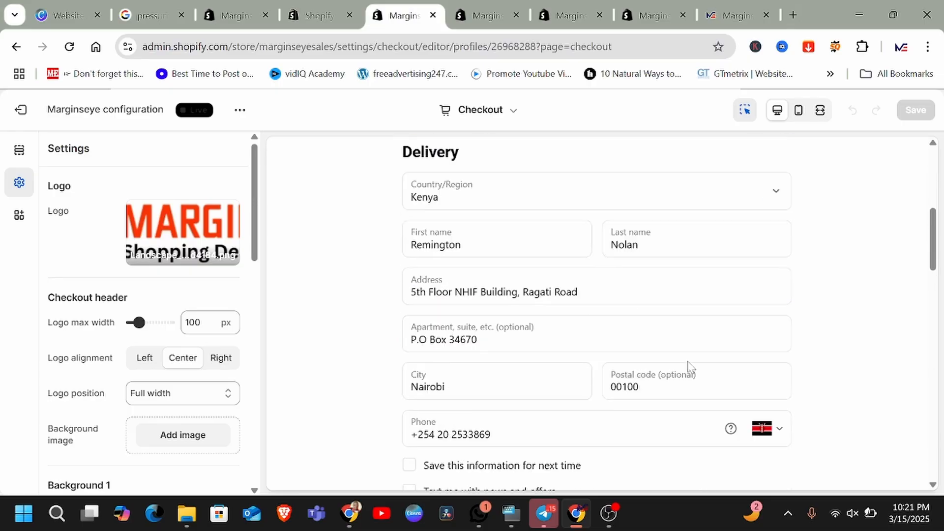
pyautogui.moveTo(609, 516)
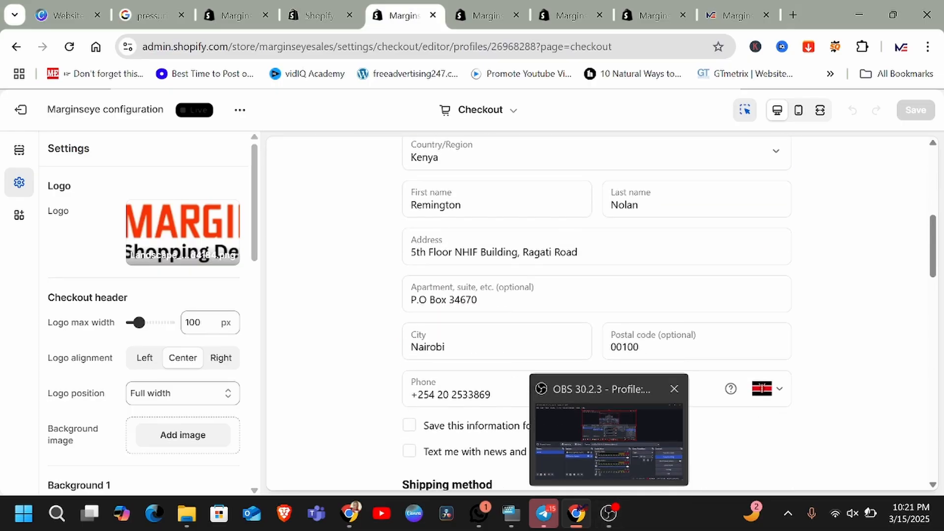